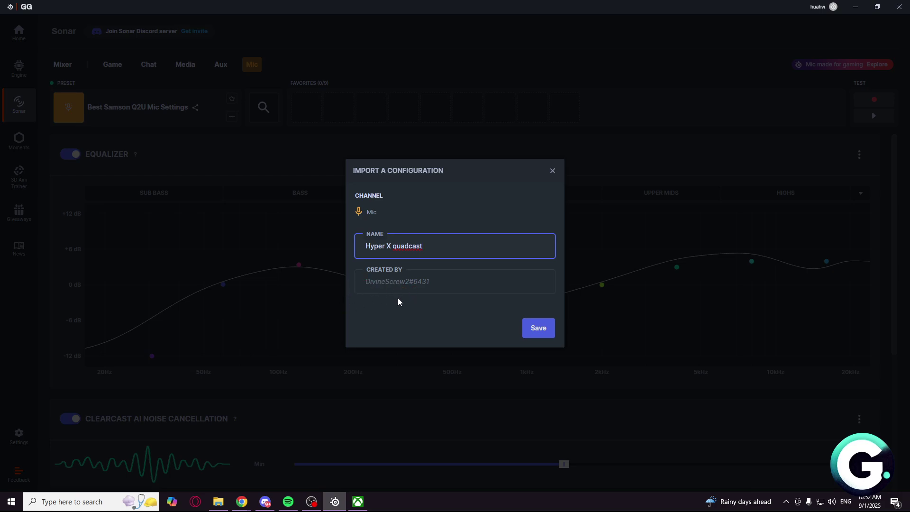
# Save the imported Hyper X quadcast configuration as the active mic preset.
pyautogui.click(539, 328)
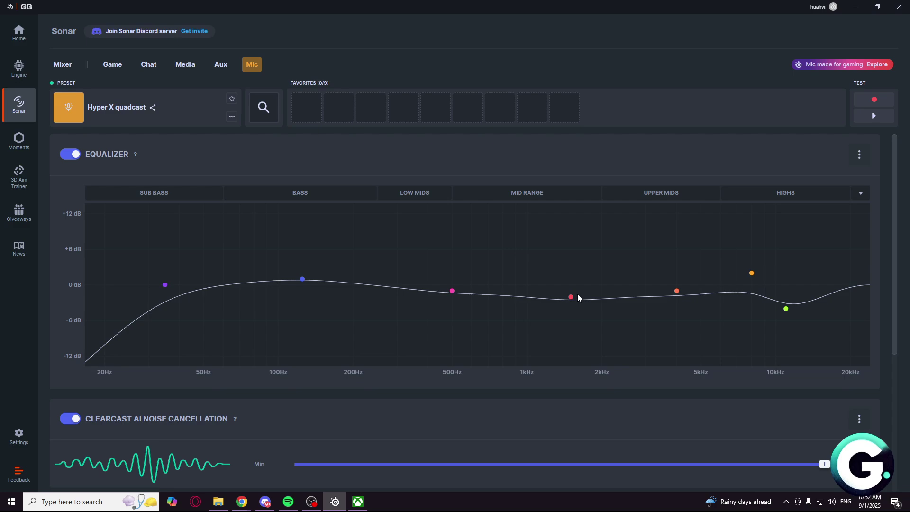
pyautogui.scroll(-2, 491, 327)
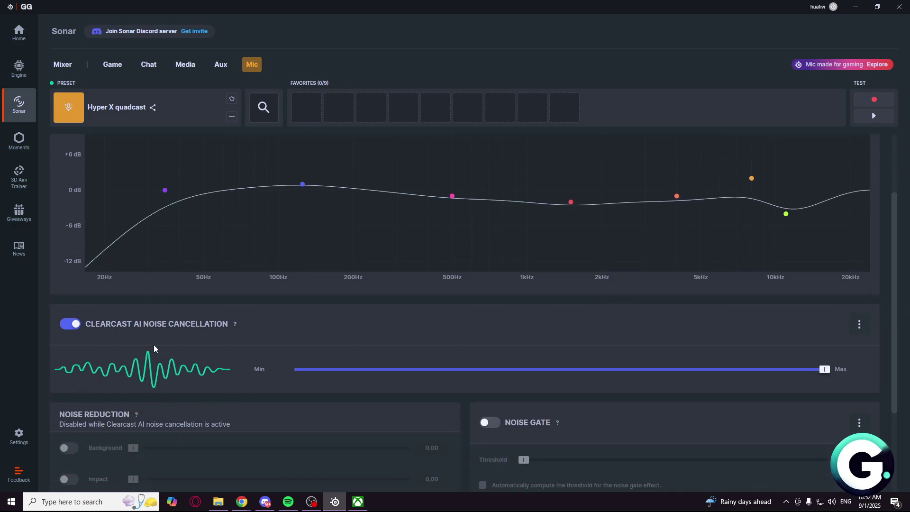
pyautogui.scroll(-3, 249, 370)
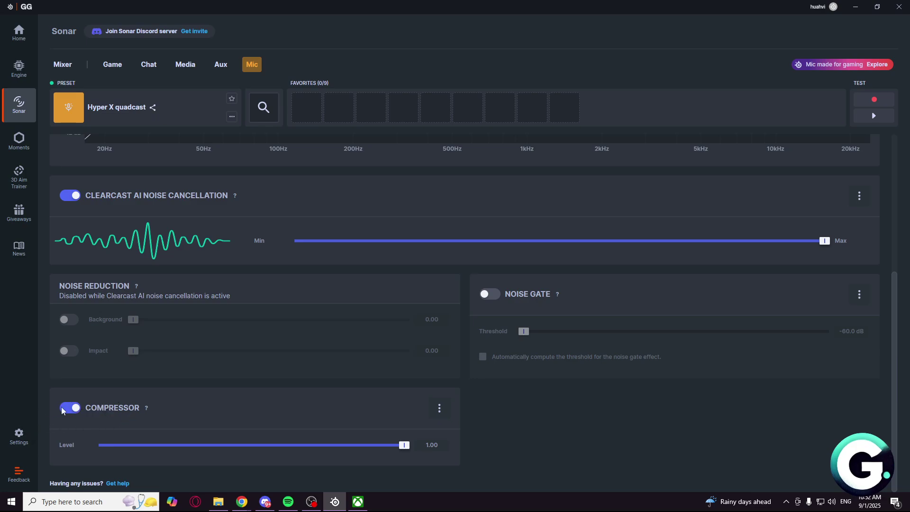
pyautogui.scroll(5, 439, 420)
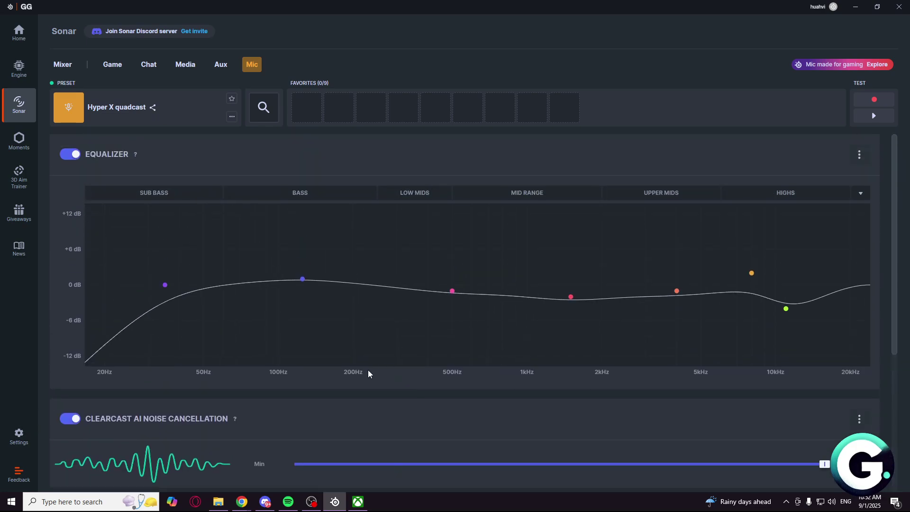